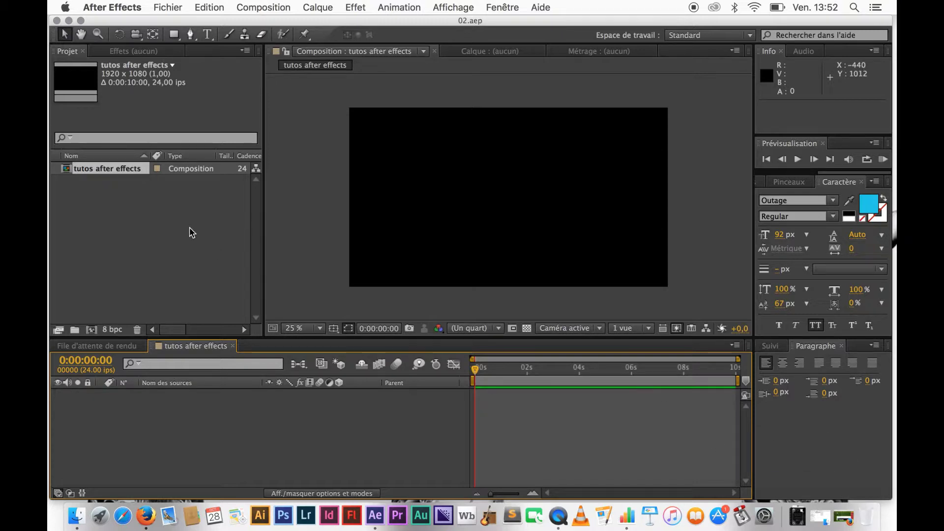
click(168, 7)
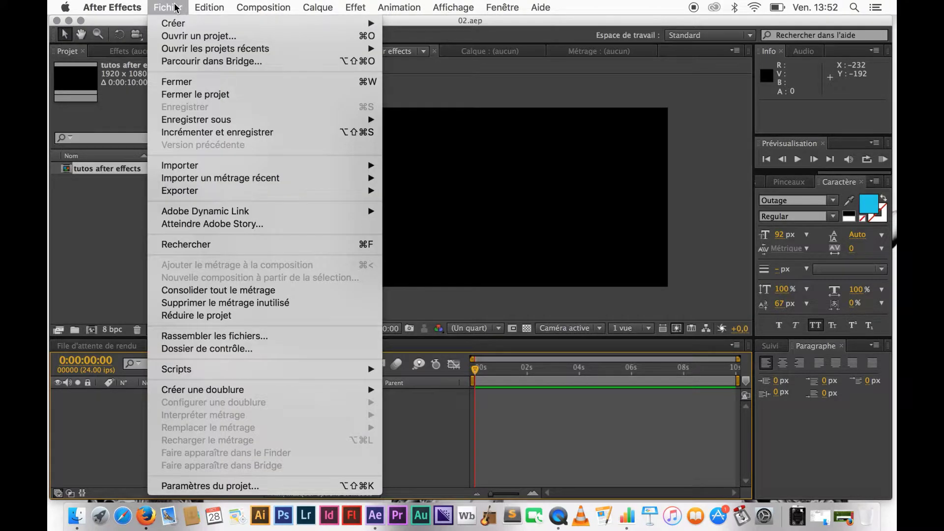
mouse_move(200, 167)
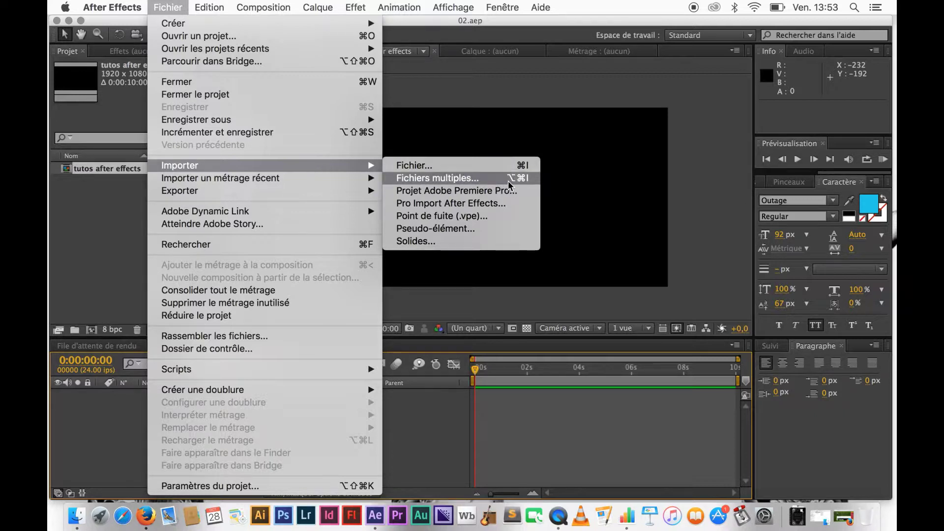
click(439, 24)
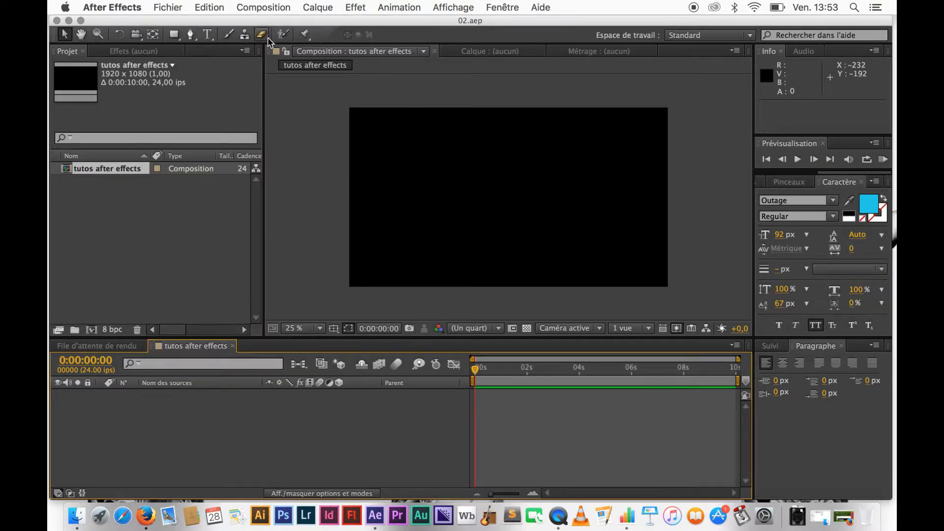
Step: Switch to Finder and import every file from the elements folder of TUTOS AFTER EFFECTS CS6 into the After Effects project
click(77, 517)
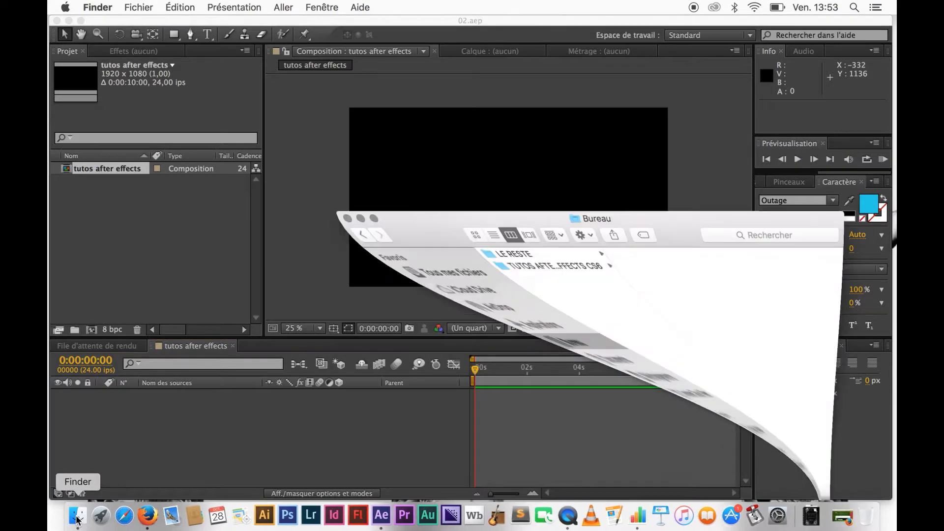
click(527, 253)
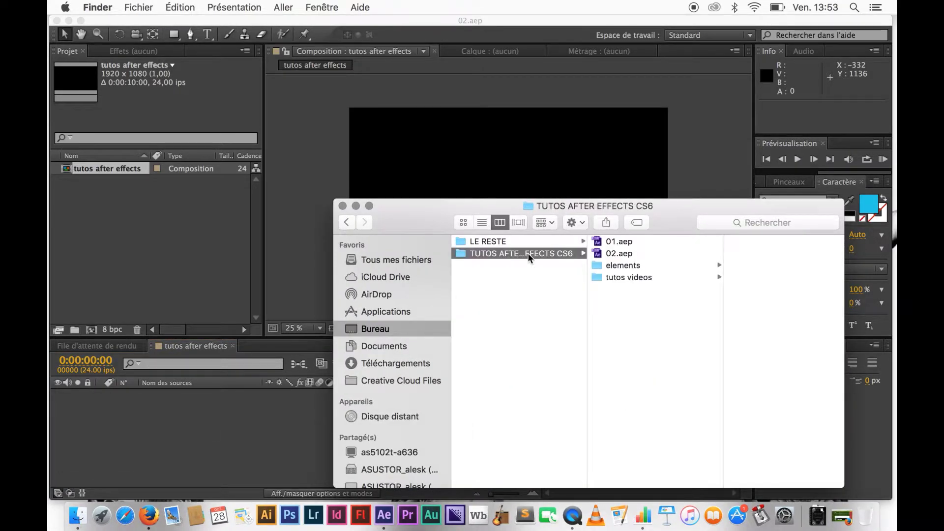
click(616, 264)
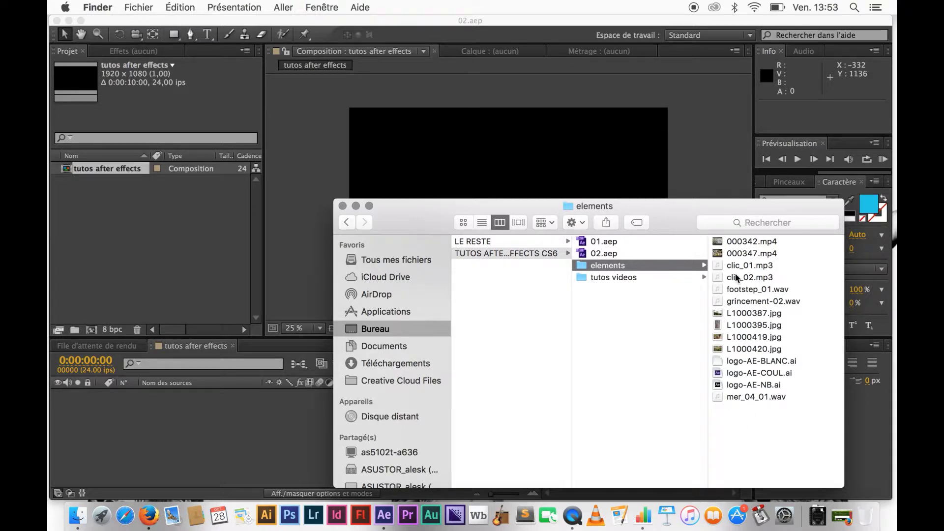
click(747, 241)
key(super+a)
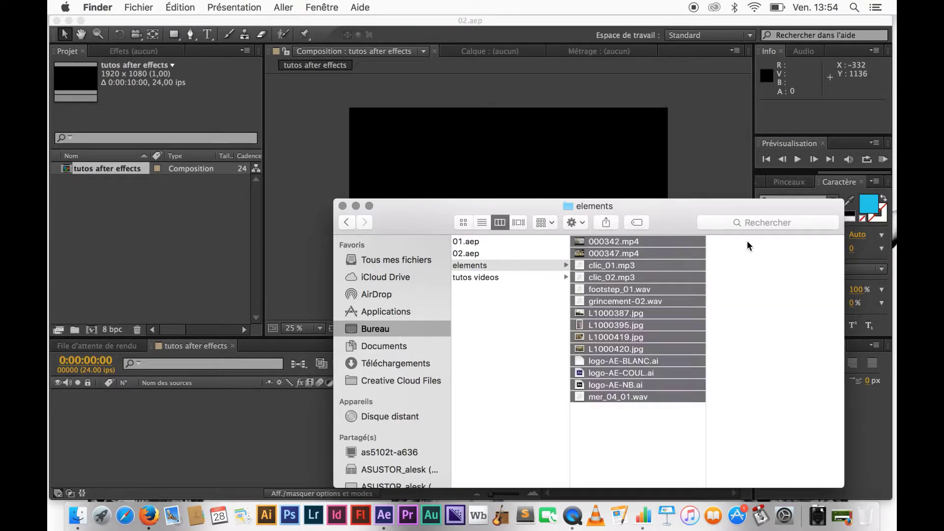
drag(581, 243, 180, 218)
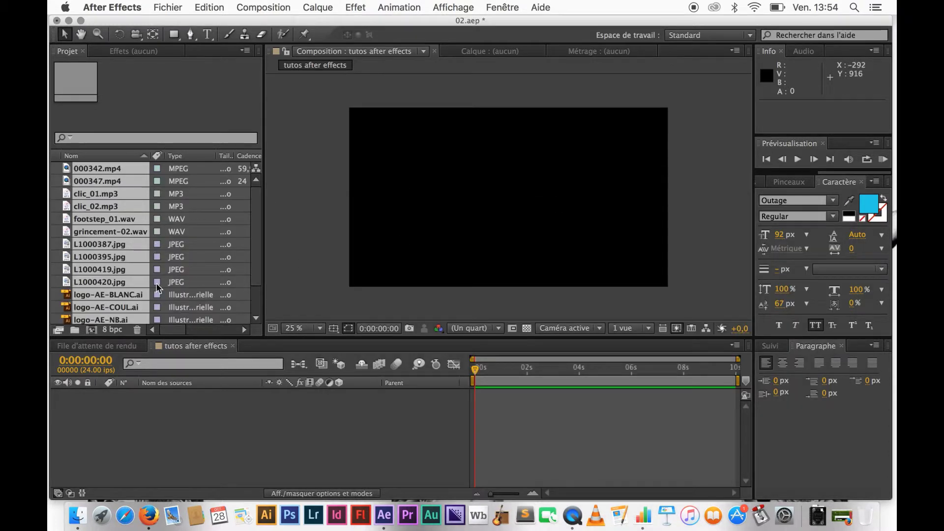
Step: Look through the imported files and check the details of the composition, mer_04_01.wav and the three logo-AE Illustrator files
scroll(121, 278, down, 3)
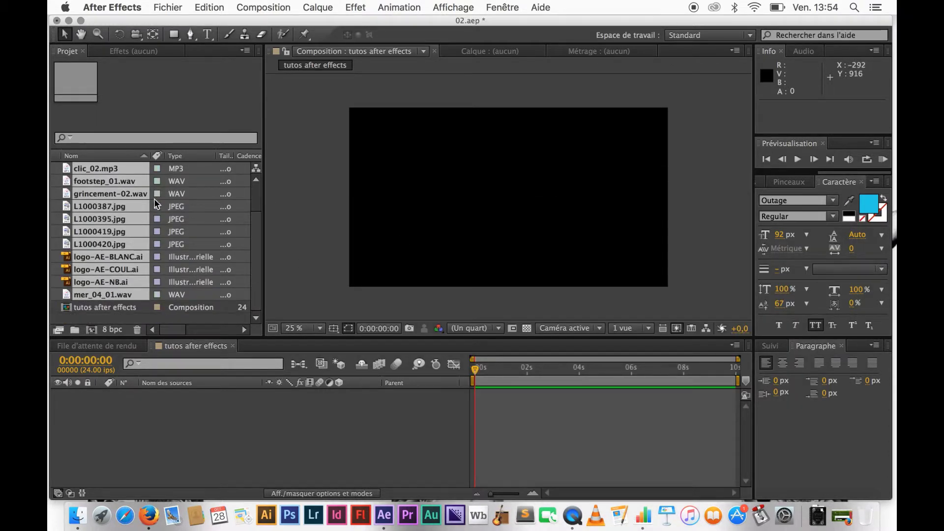
scroll(156, 203, up, 3)
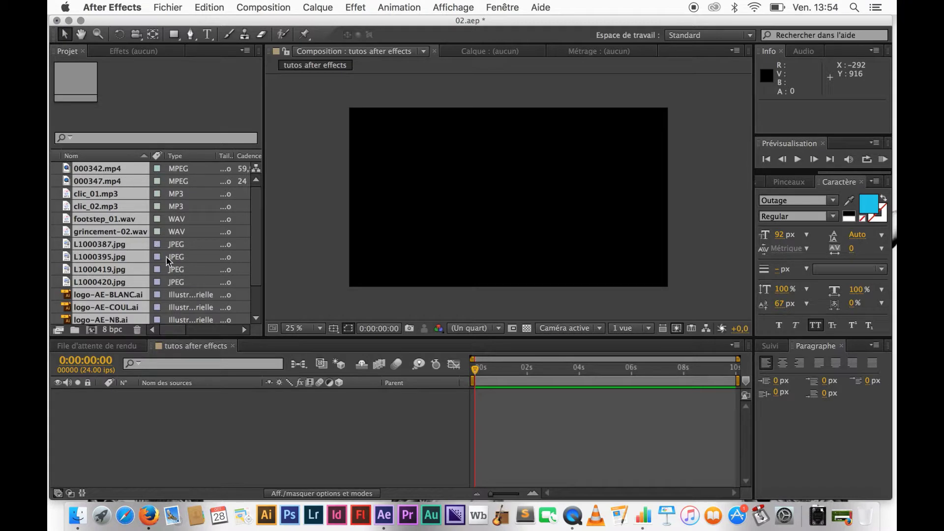
scroll(169, 271, down, 3)
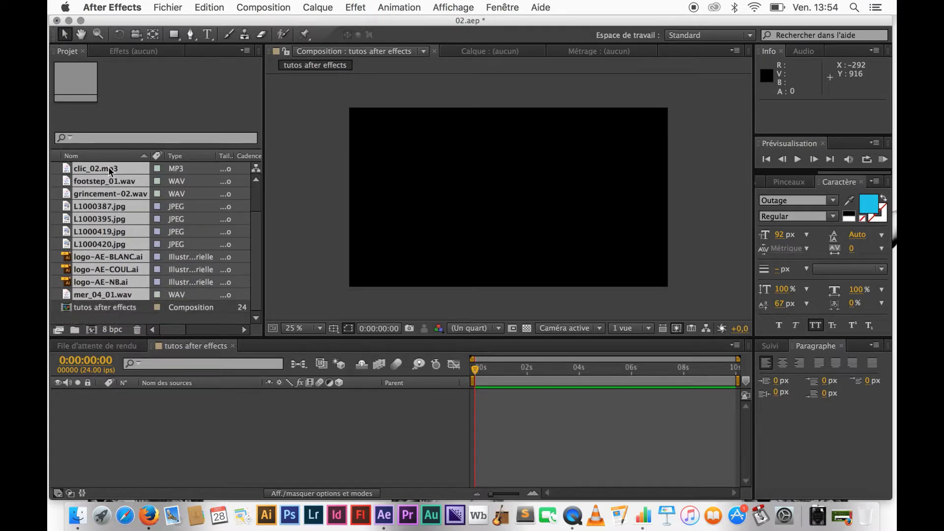
click(136, 169)
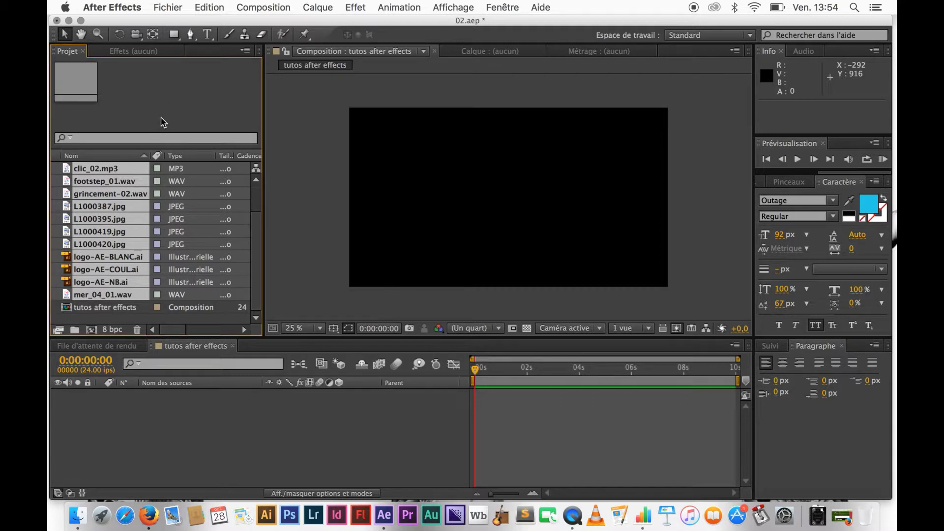
click(122, 309)
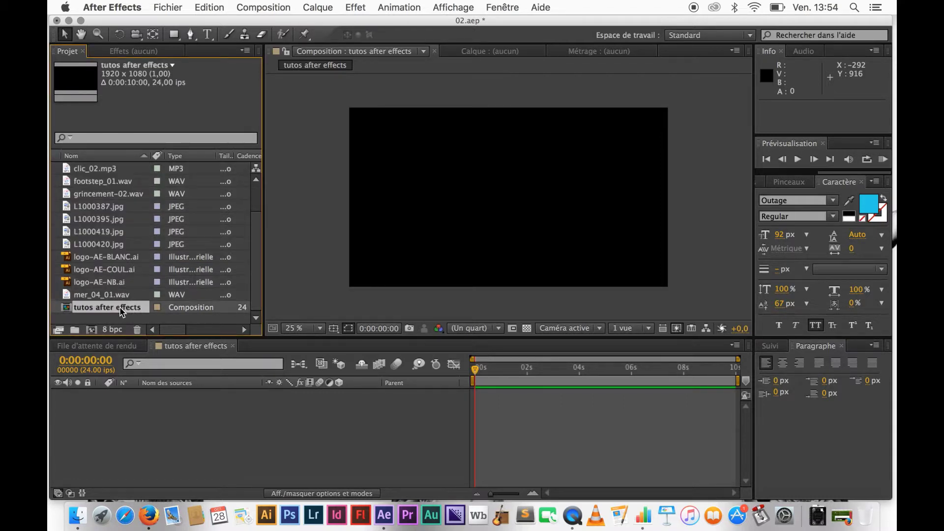
click(123, 294)
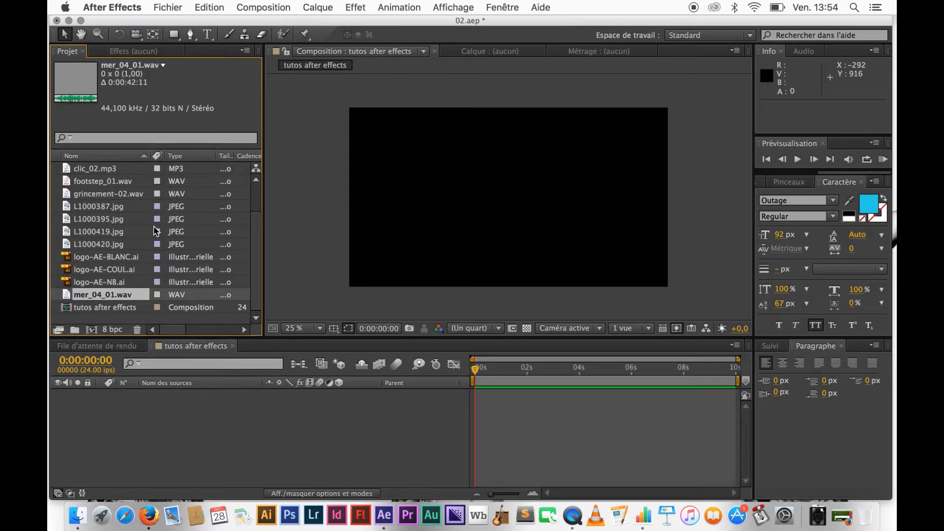
click(116, 282)
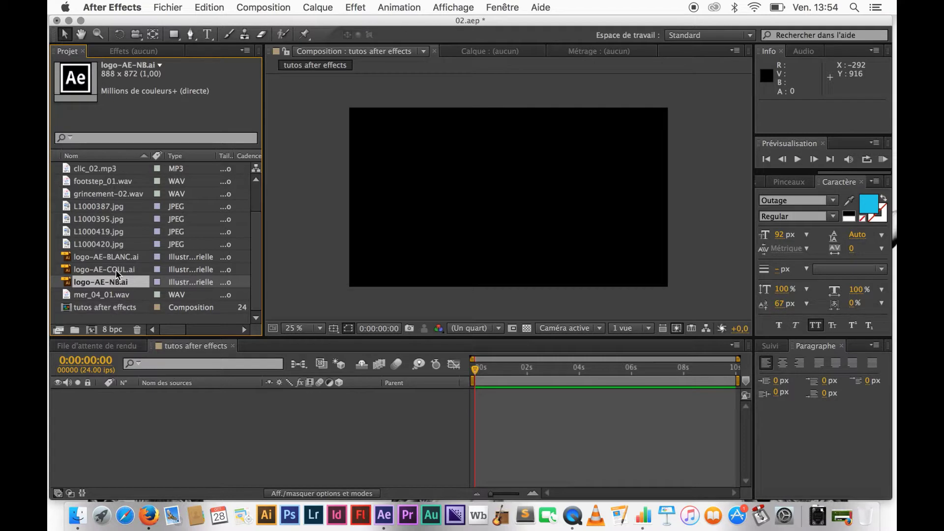
click(116, 270)
click(118, 257)
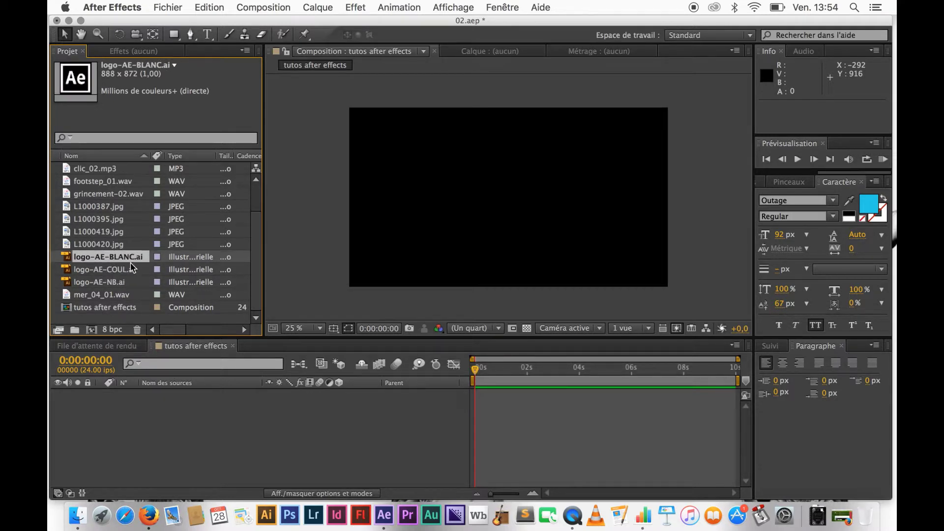
Step: Check the details of L1000420.jpg, the sounds grincement-02.wav, footstep_01.wav and clic_02.mp3, and the video 000347.mp4
click(100, 244)
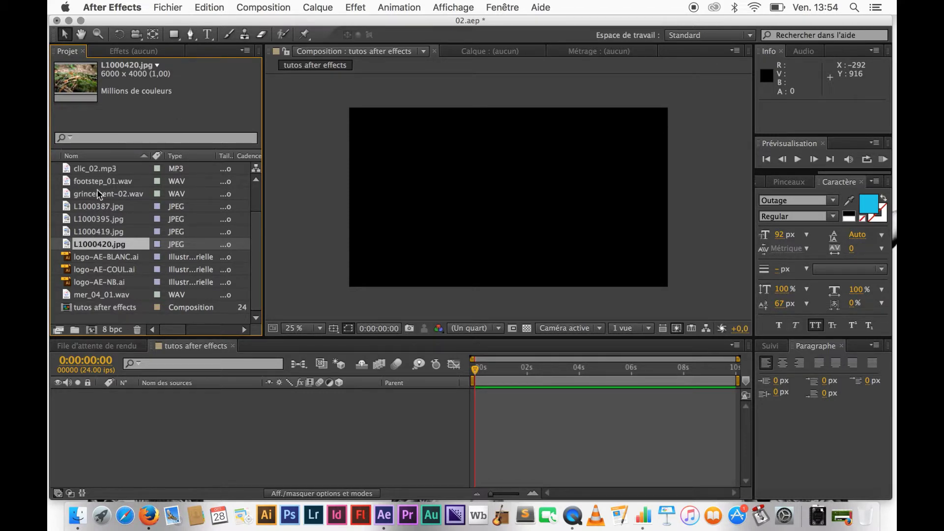
click(108, 194)
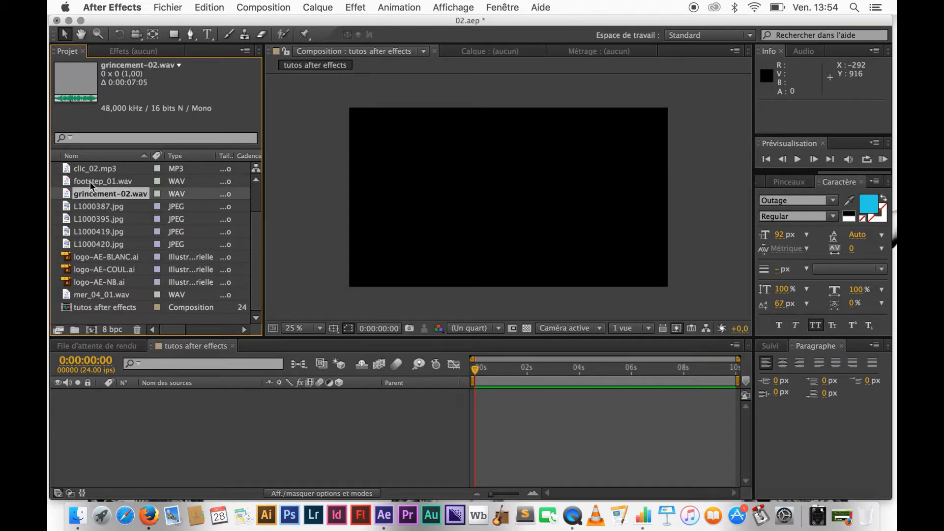
click(101, 182)
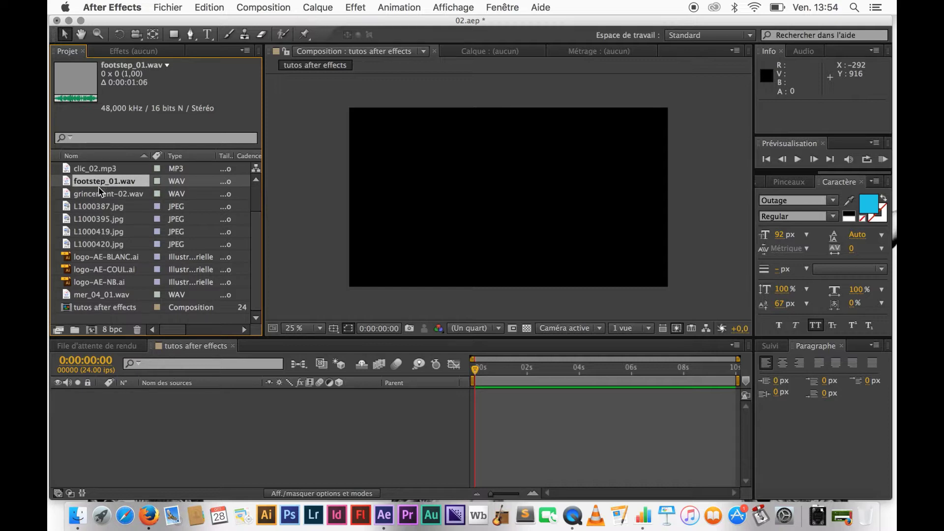
scroll(97, 195, up, 3)
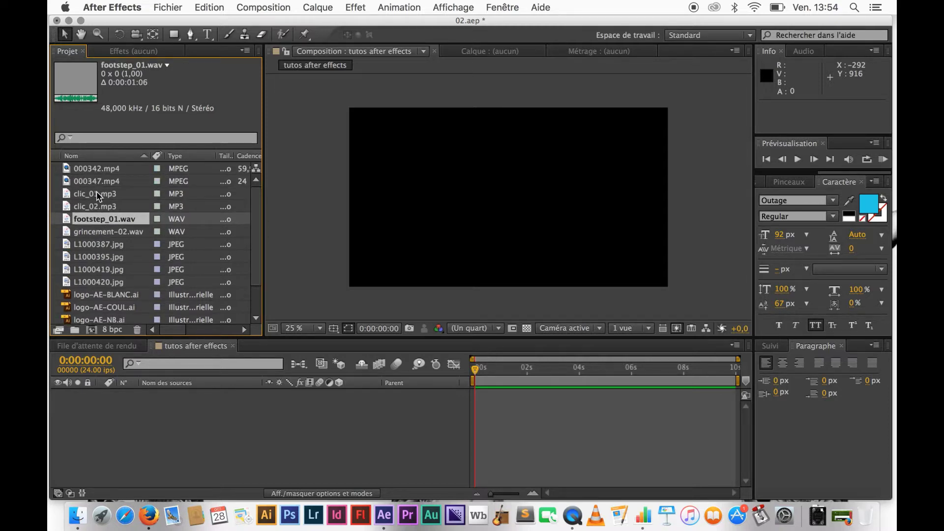
click(96, 207)
click(105, 182)
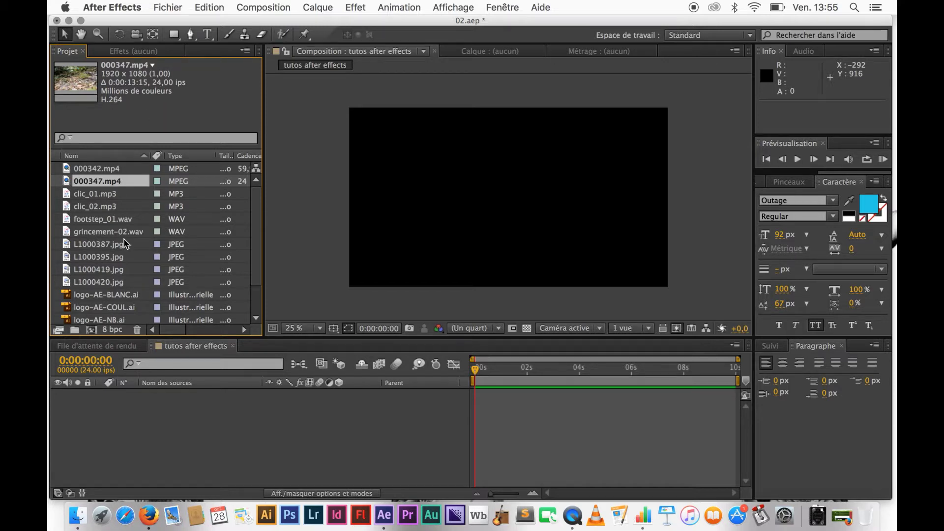
Step: Compare the thumbnails and dimensions of the photos L1000420.jpg, L1000387.jpg and L1000395.jpg in the project
scroll(124, 244, down, 3)
scroll(125, 244, up, 3)
scroll(124, 244, down, 3)
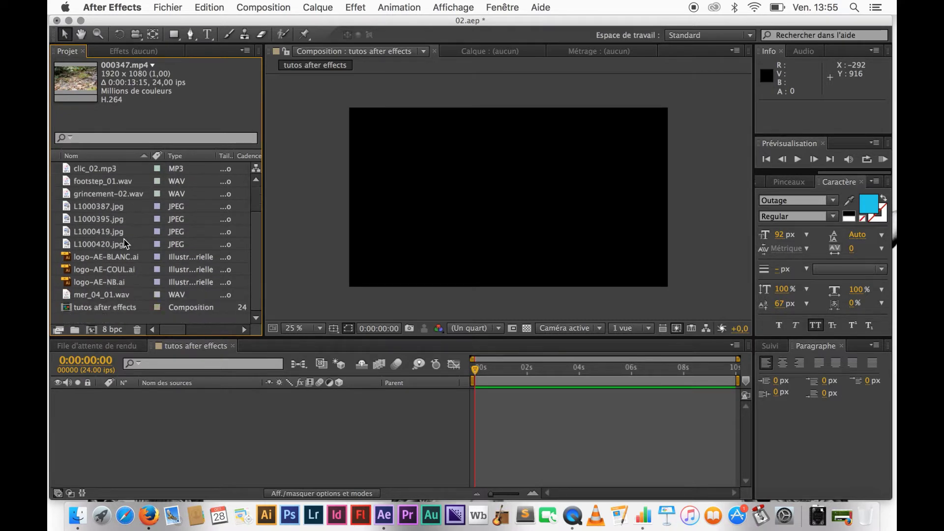
click(122, 245)
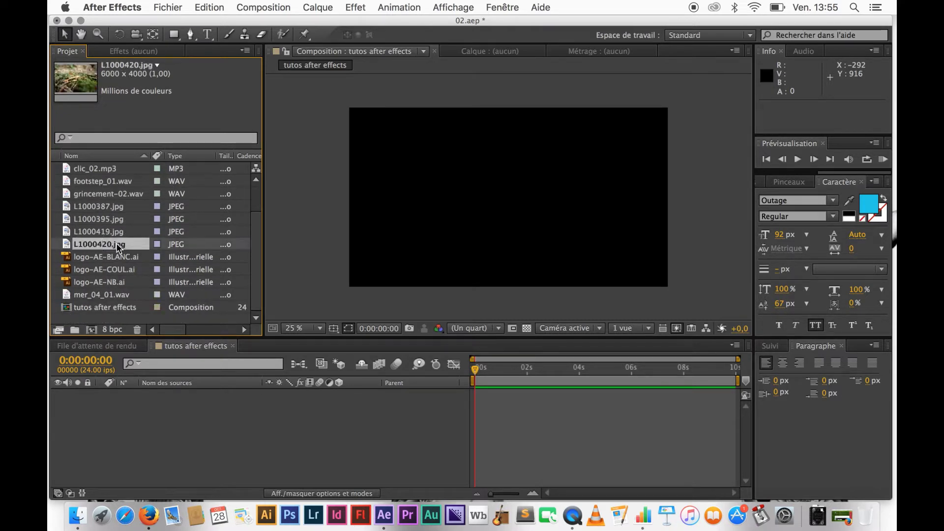
click(120, 210)
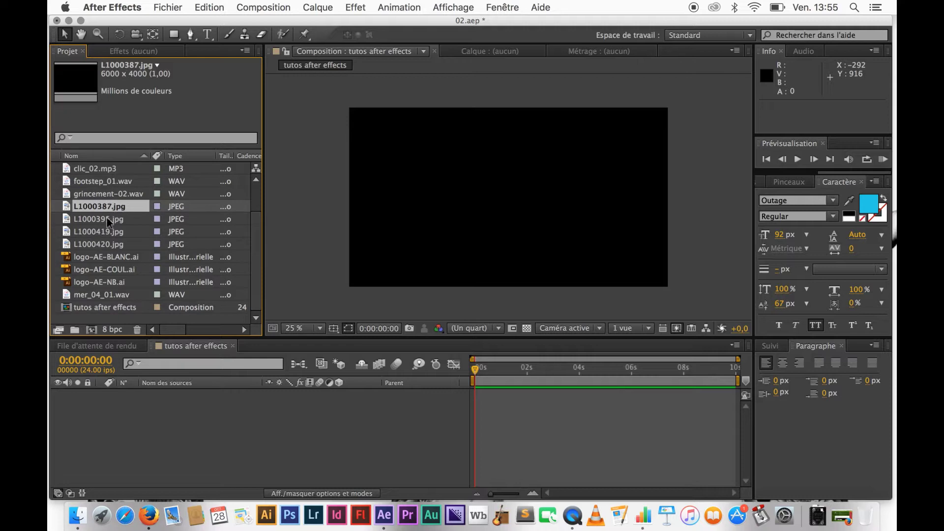
click(107, 219)
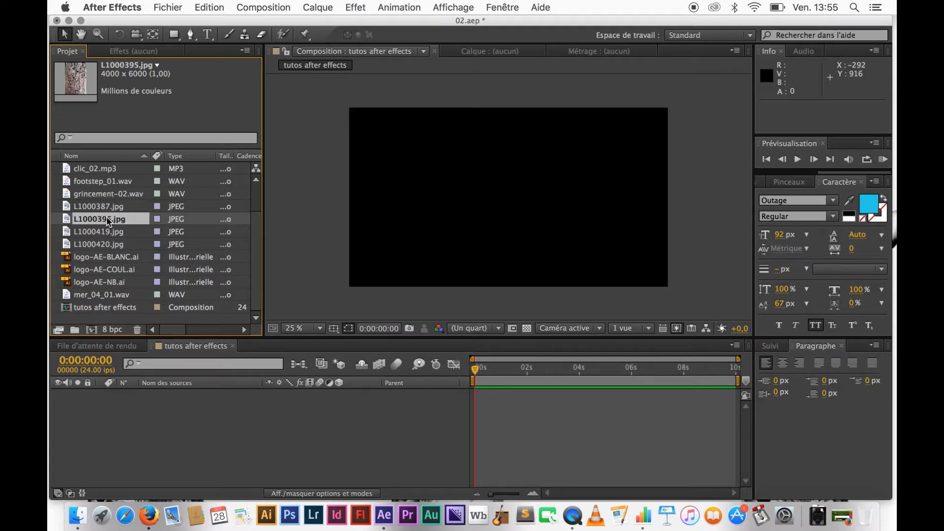
scroll(113, 196, up, 3)
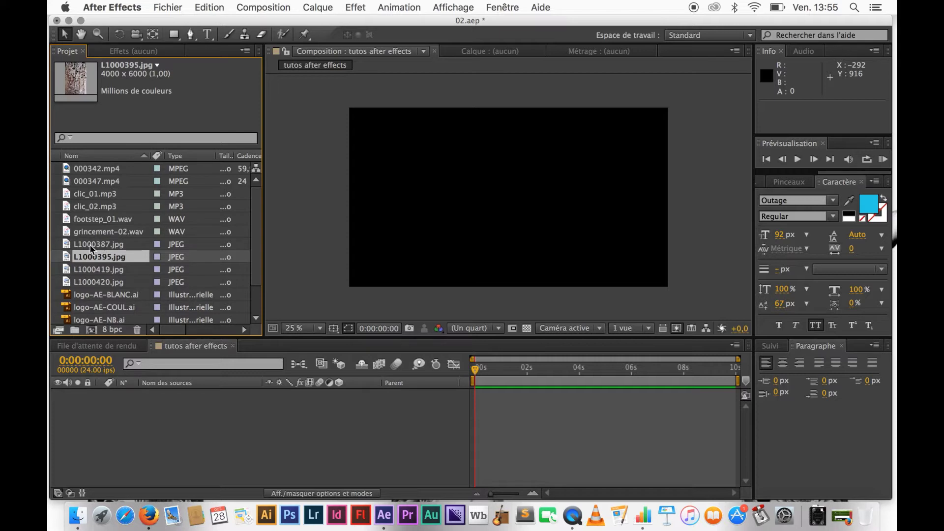
Step: Switch to Finder and examine the file information of L1000387.jpg and the preview of 000347.mp4 in the elements folder
click(79, 516)
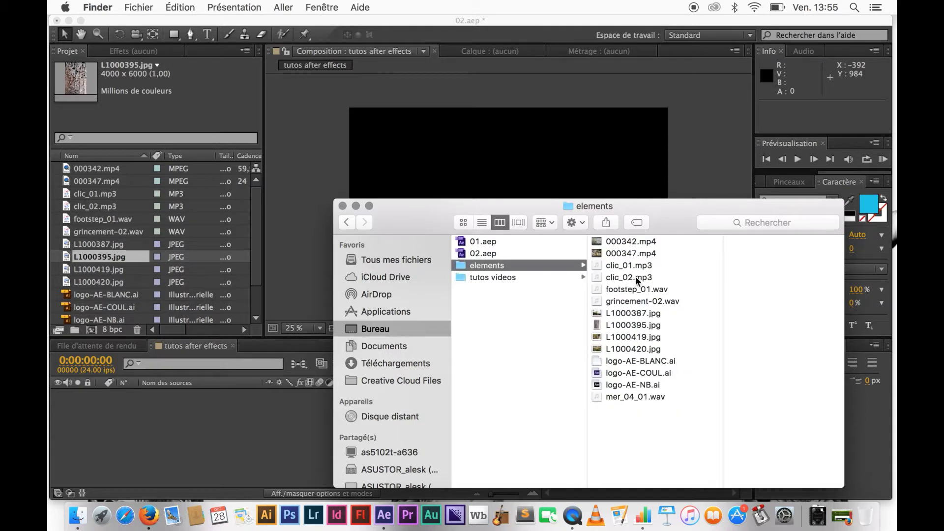
click(629, 315)
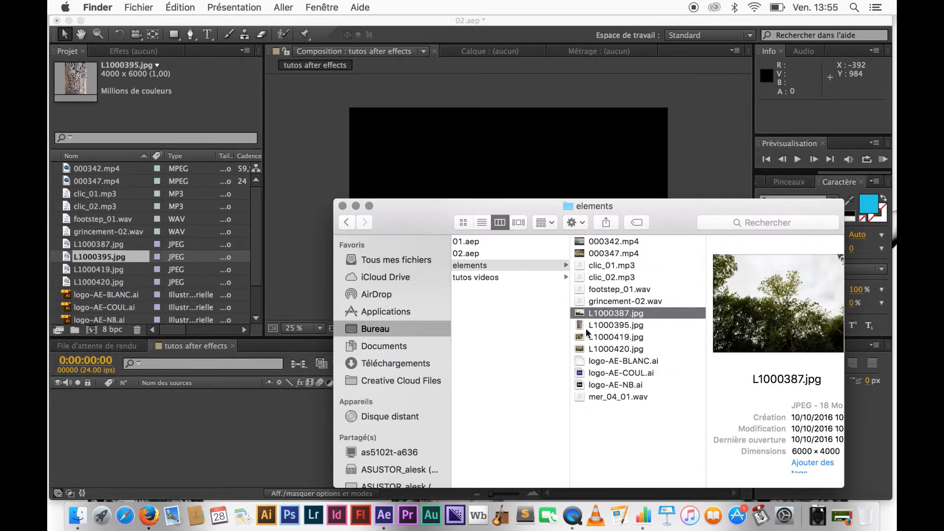
key(super+i)
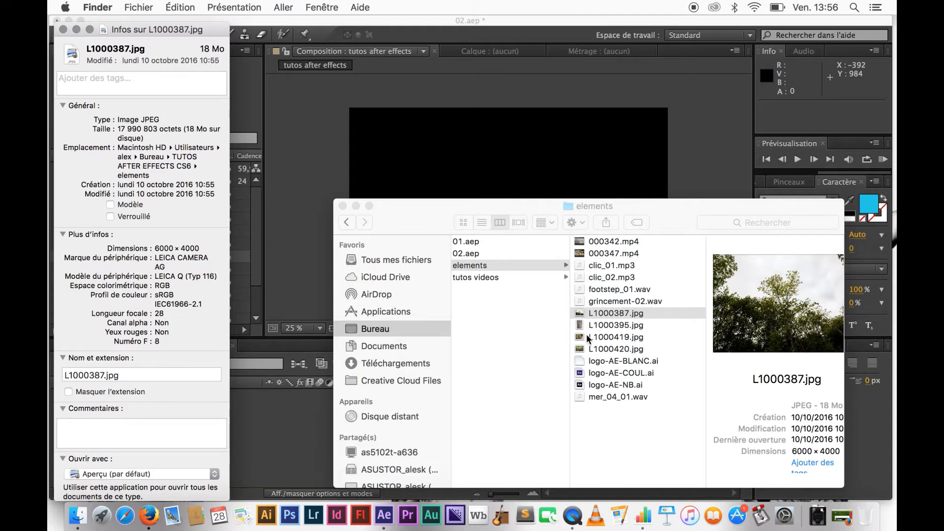
click(604, 253)
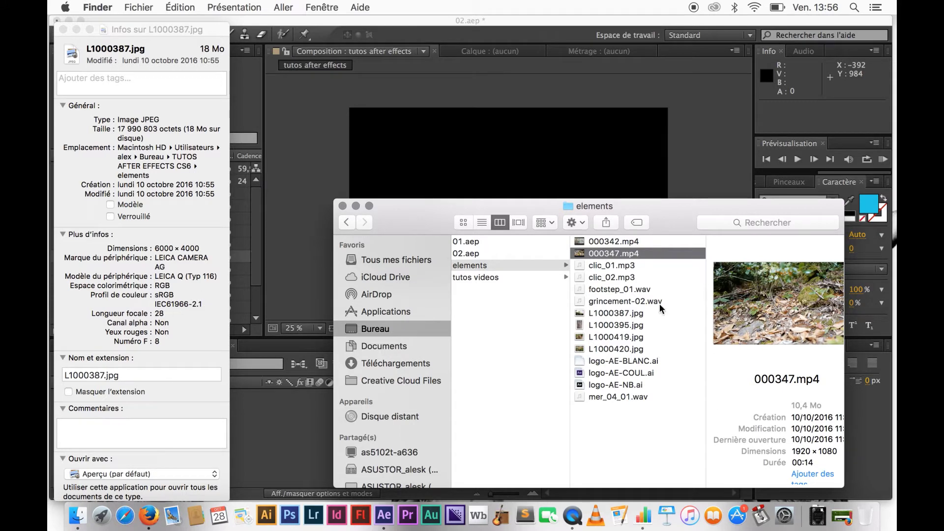
click(619, 314)
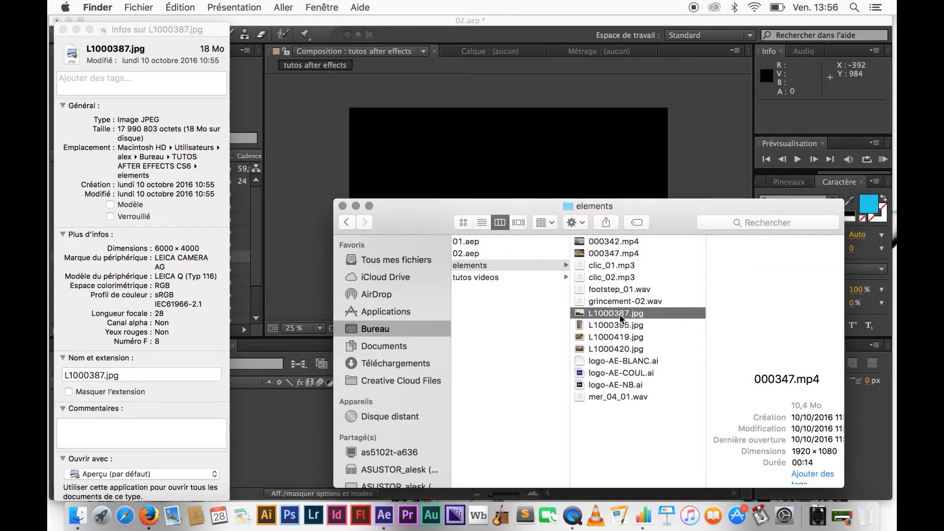
Step: Examine the file information of logo-AE-BLANC.ai, and close both information windows and the elements folder window
click(603, 361)
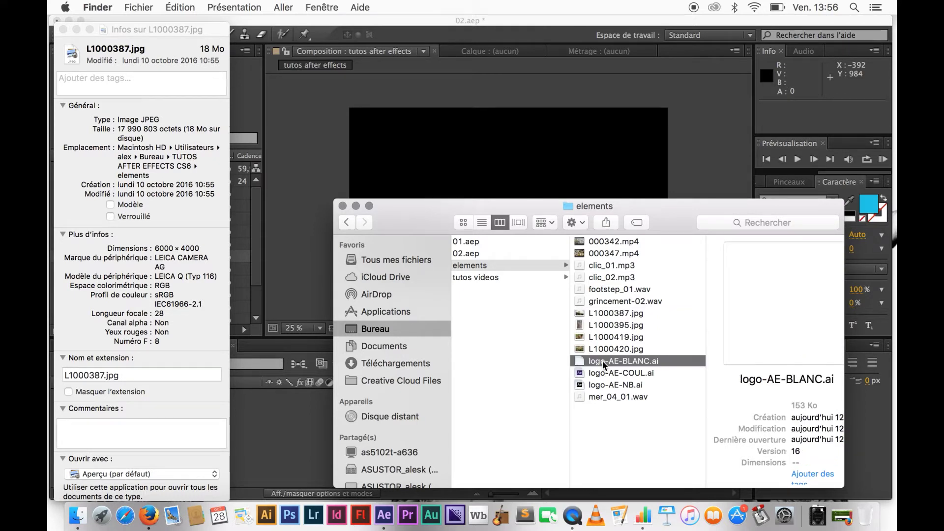
key(super+i)
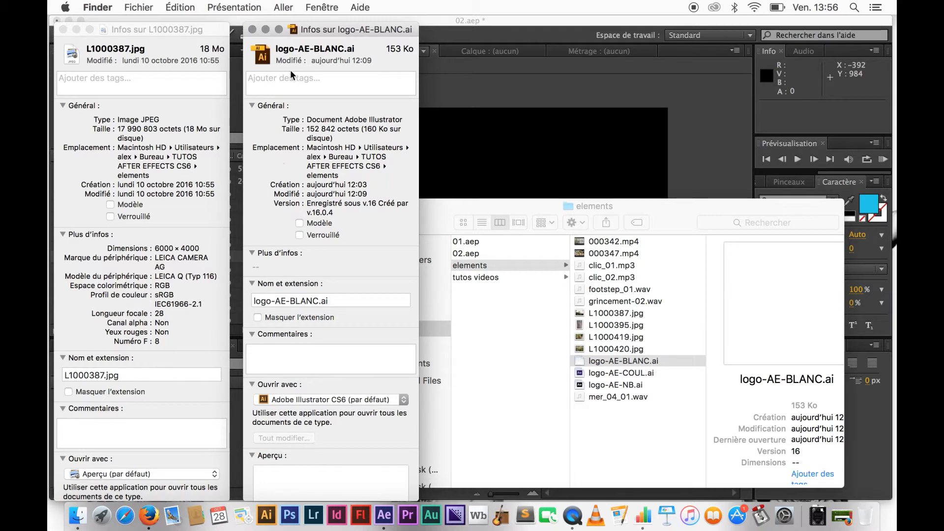
click(252, 29)
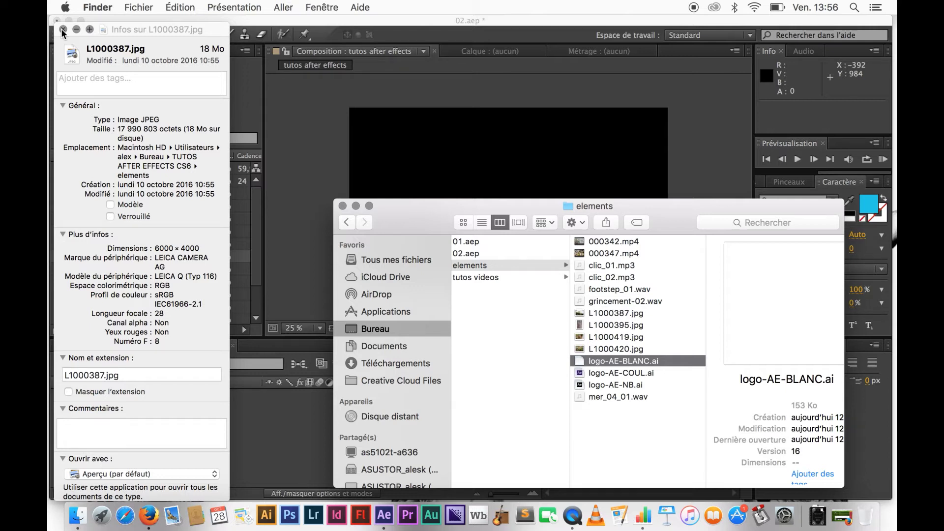
click(63, 29)
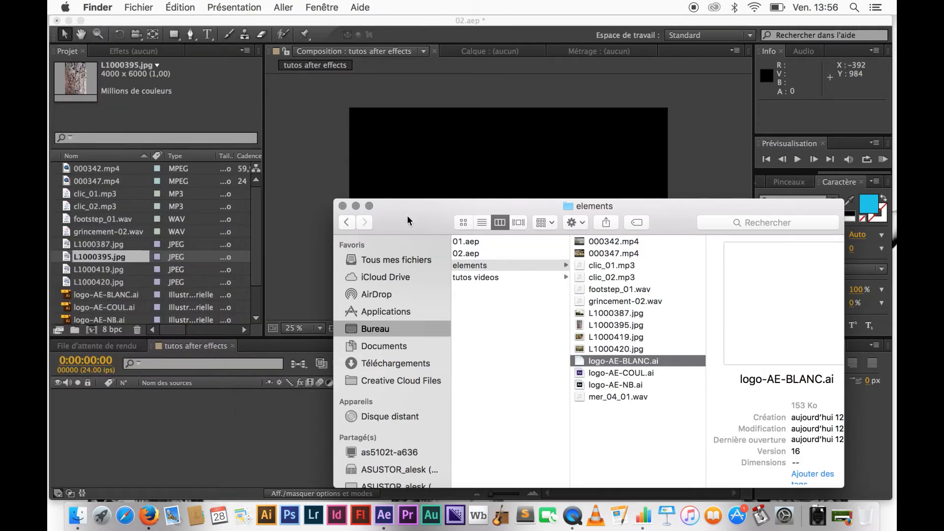
drag(408, 215, 448, 220)
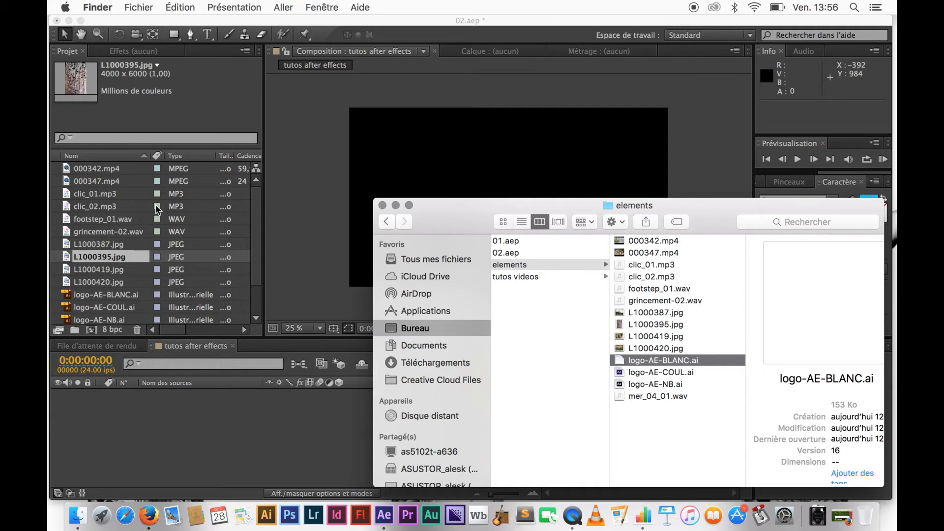
click(382, 205)
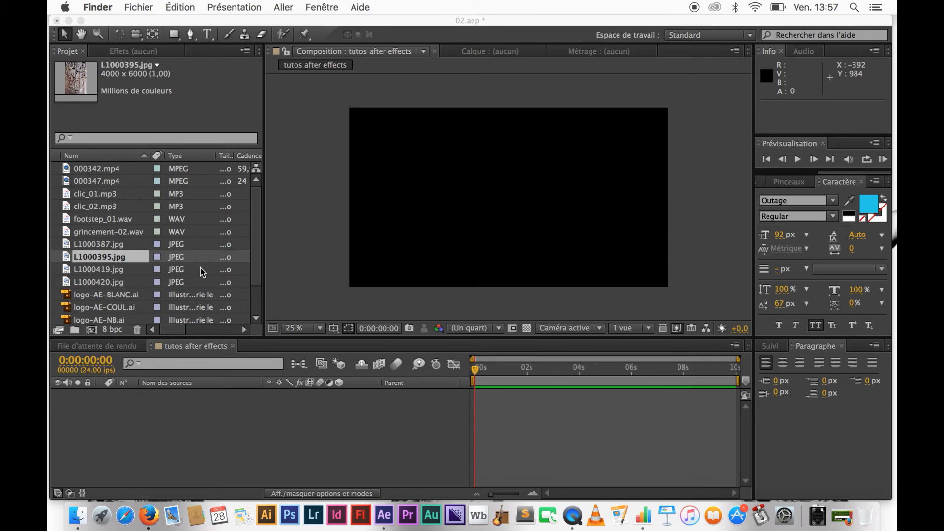
scroll(202, 272, down, 3)
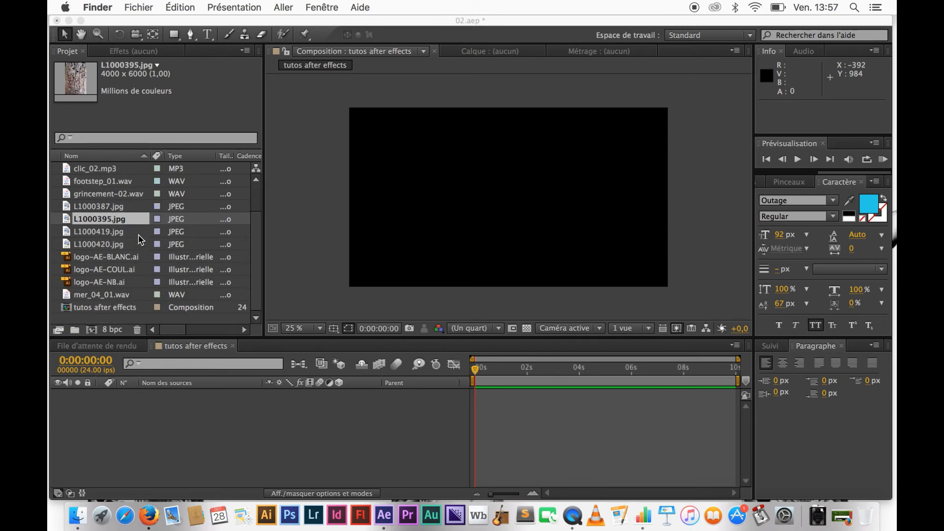
scroll(140, 240, up, 3)
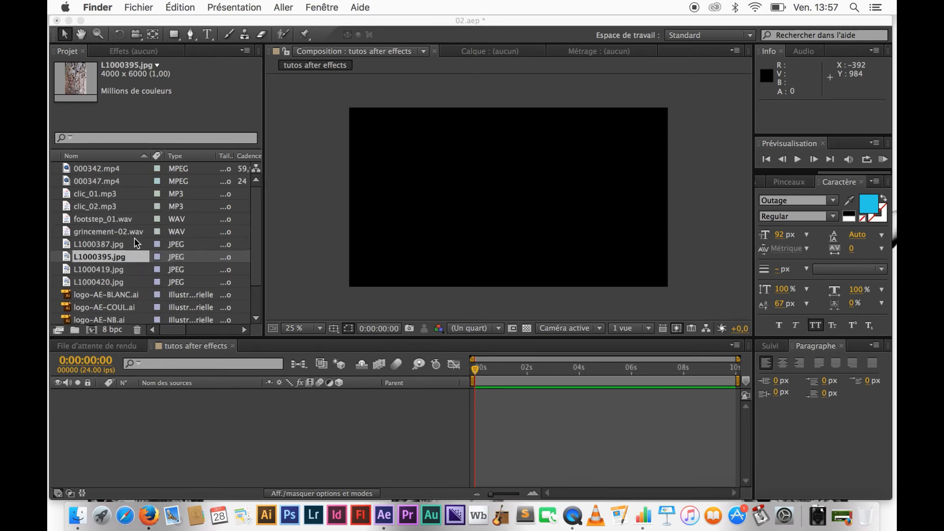
scroll(131, 279, down, 3)
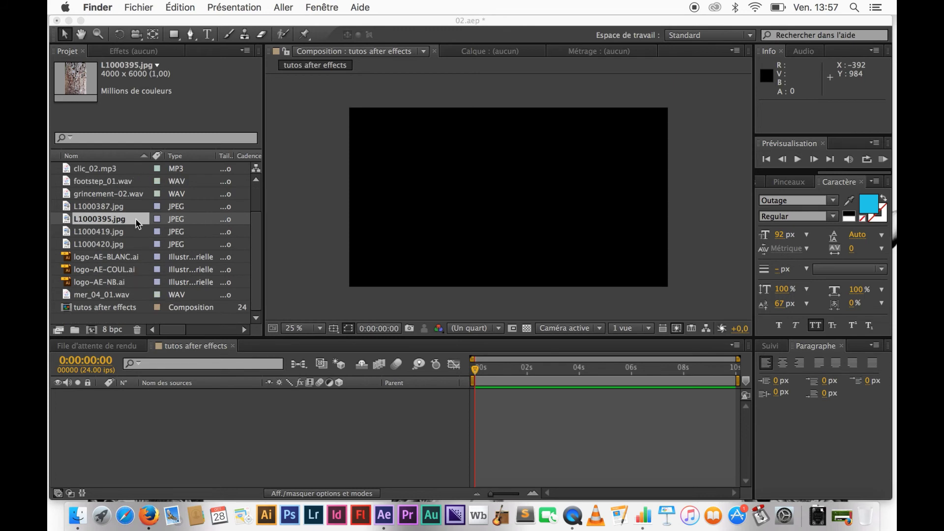